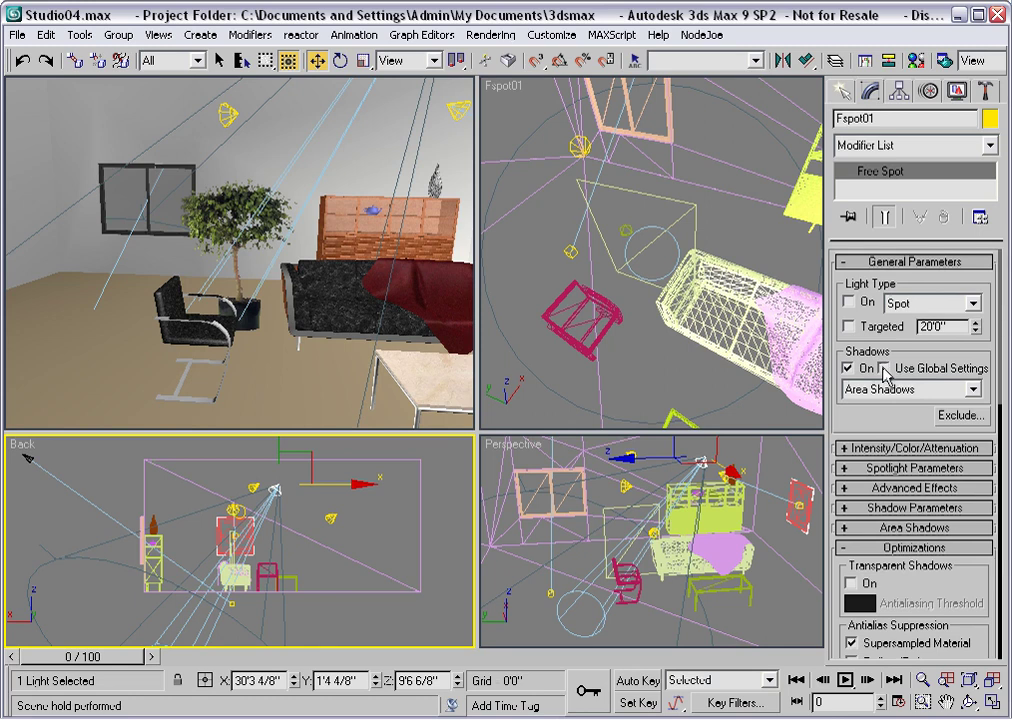
Step: Make Fspot01 use global shadow settings with the Area Shadows type, and enable transparent shadows in its optimizations
click(885, 370)
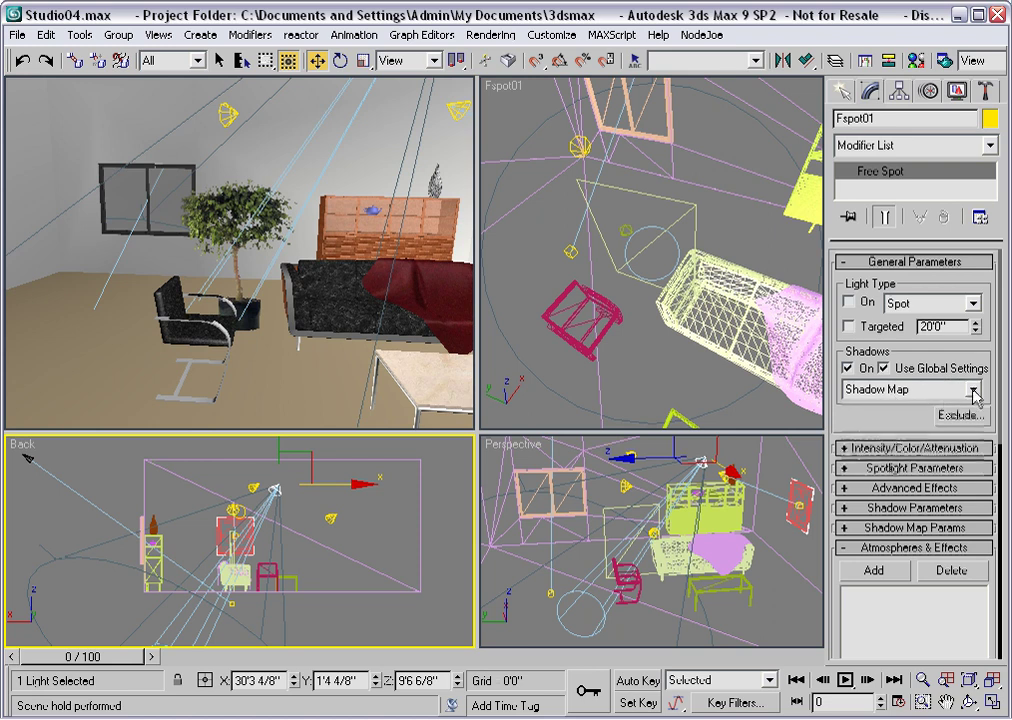
click(972, 390)
click(889, 433)
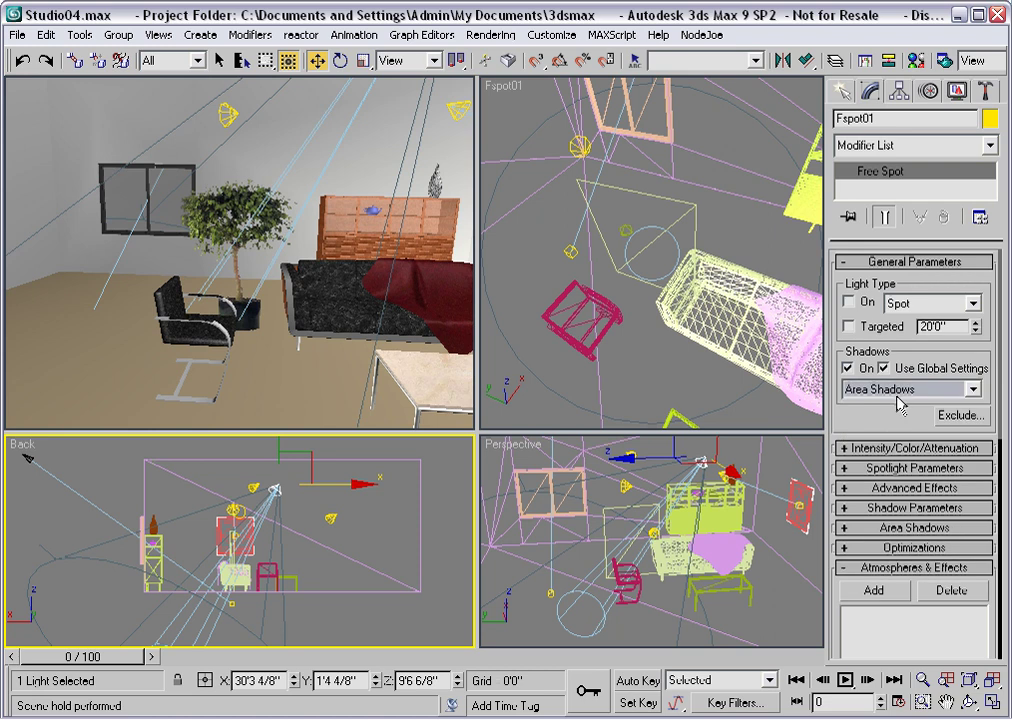
click(900, 549)
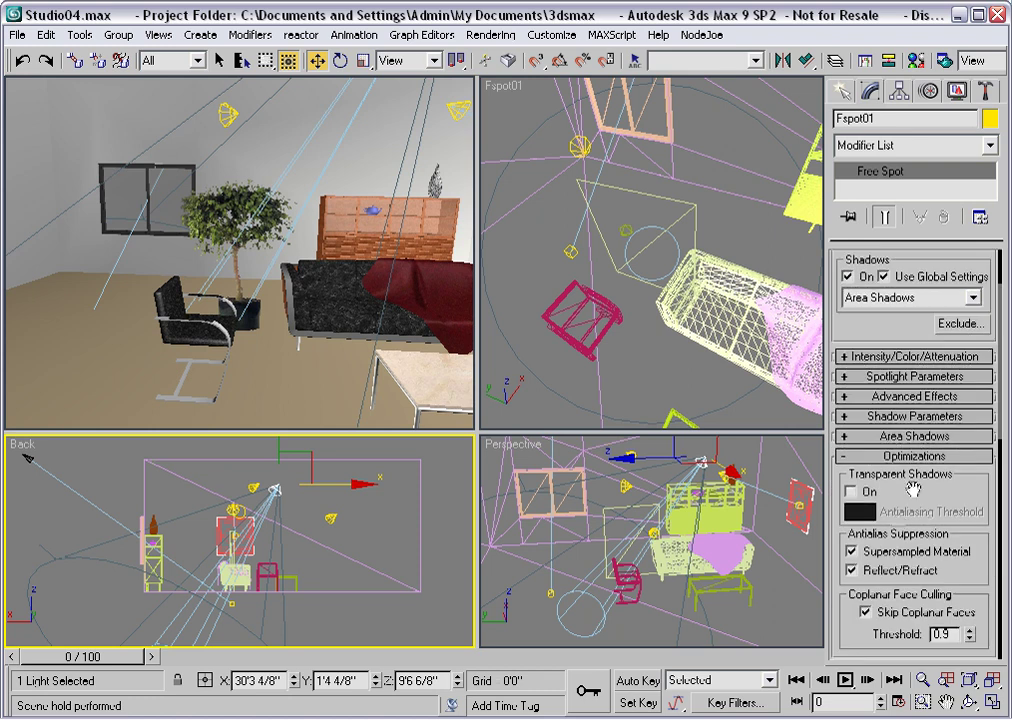
click(850, 492)
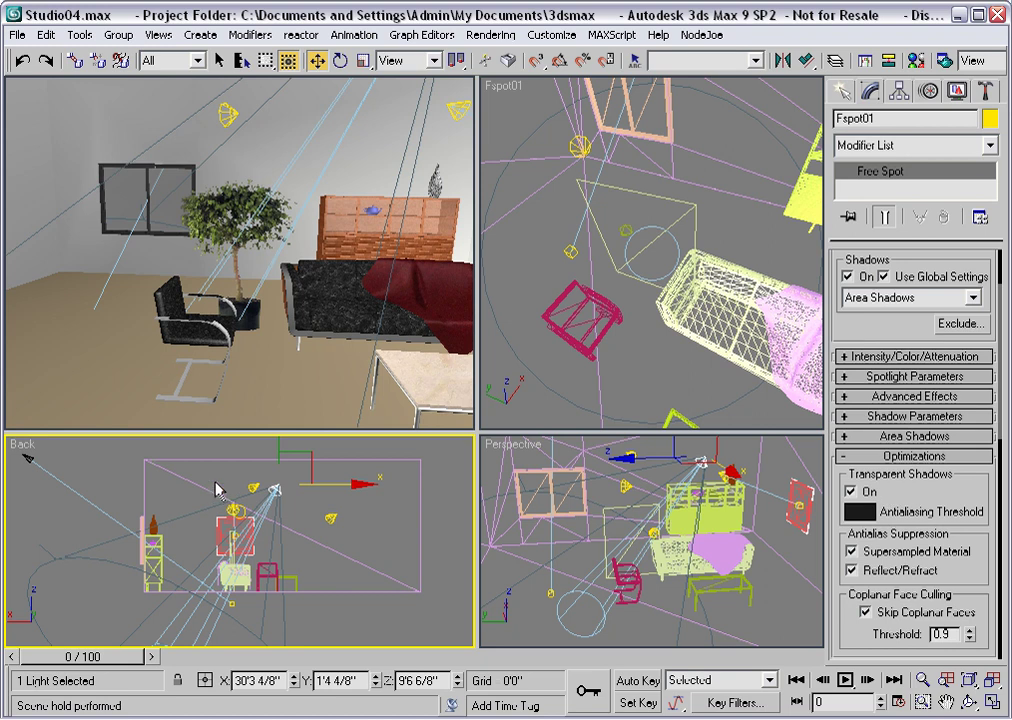
Step: Select Spot02, make its shadows use the global settings, and expand its shadow optimizations
click(252, 490)
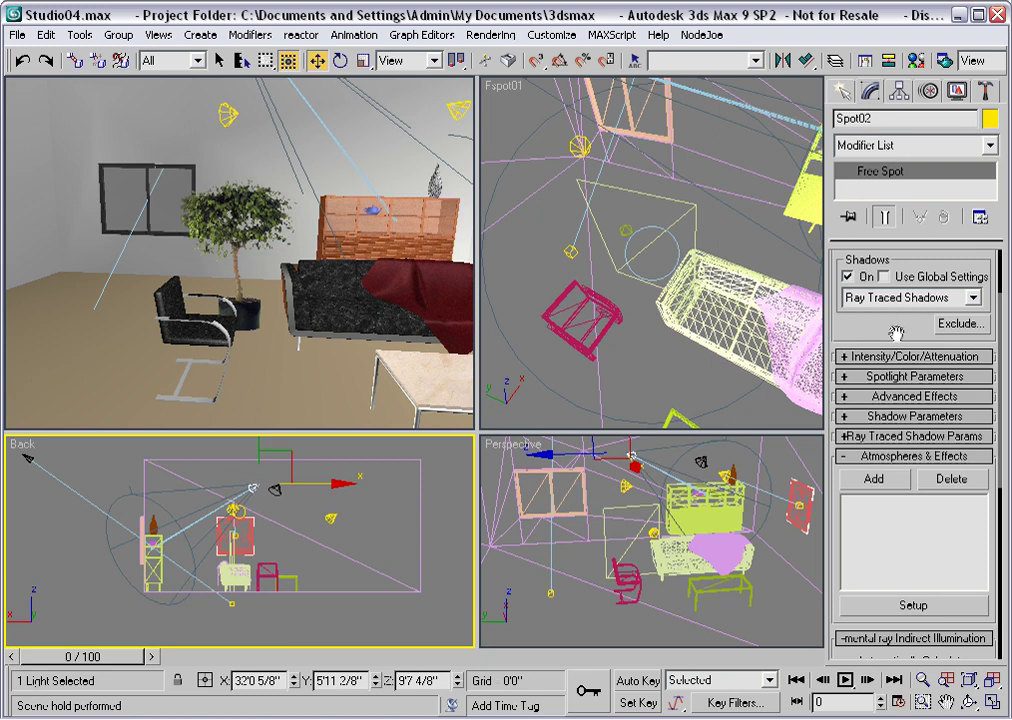
click(884, 278)
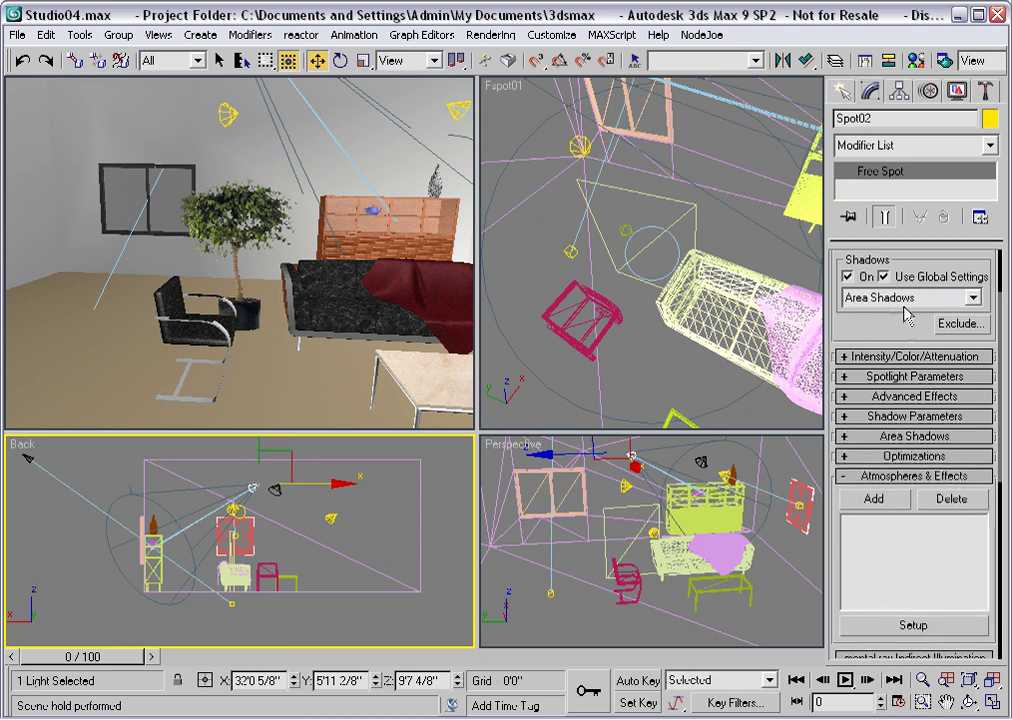
click(880, 459)
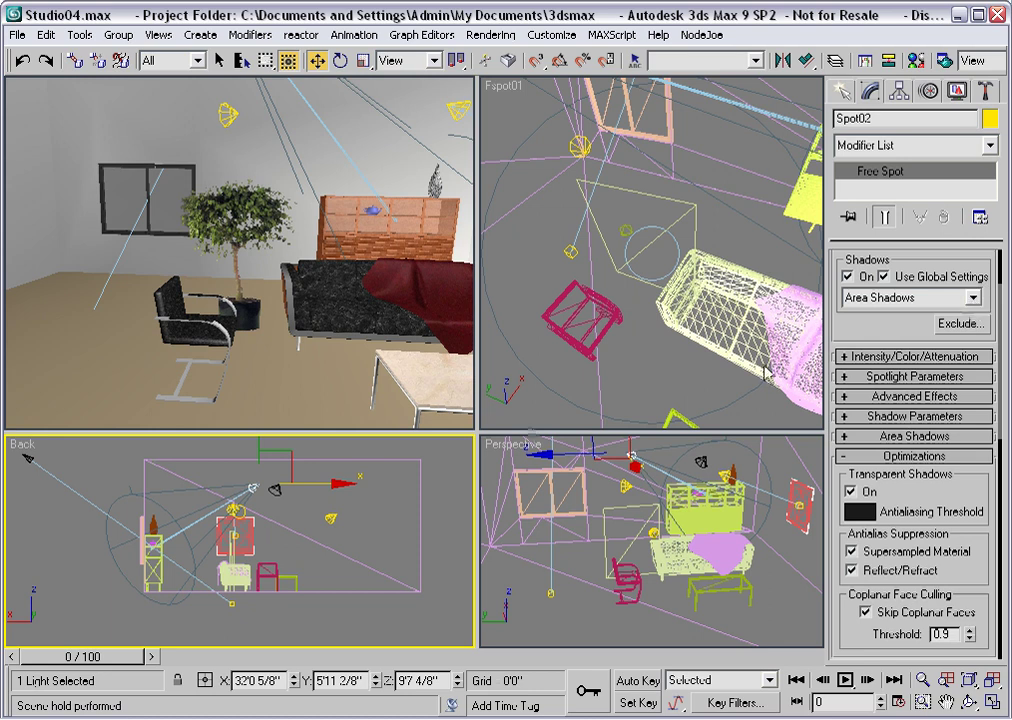
Step: Select Spot03 and change its shadow type to Shadow Map
click(332, 518)
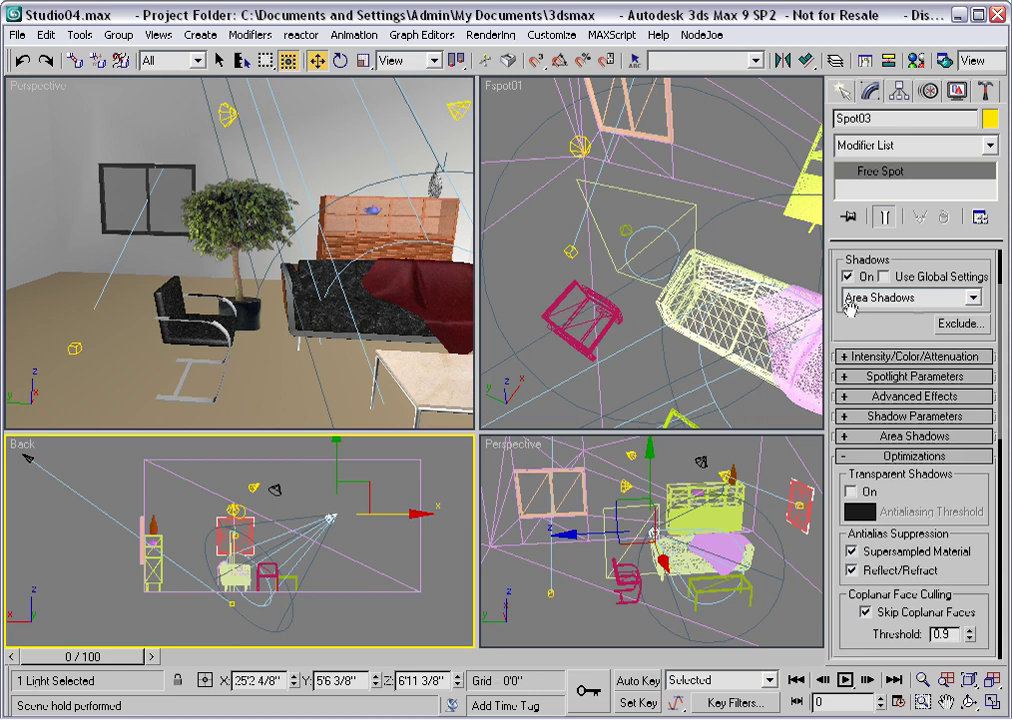
click(915, 301)
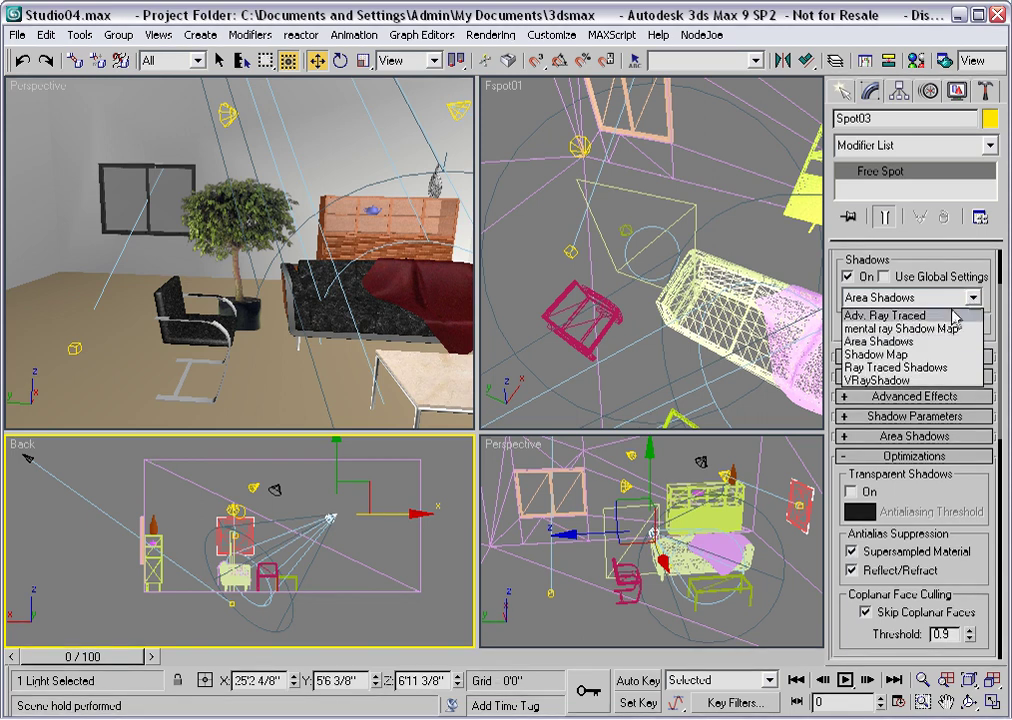
click(921, 355)
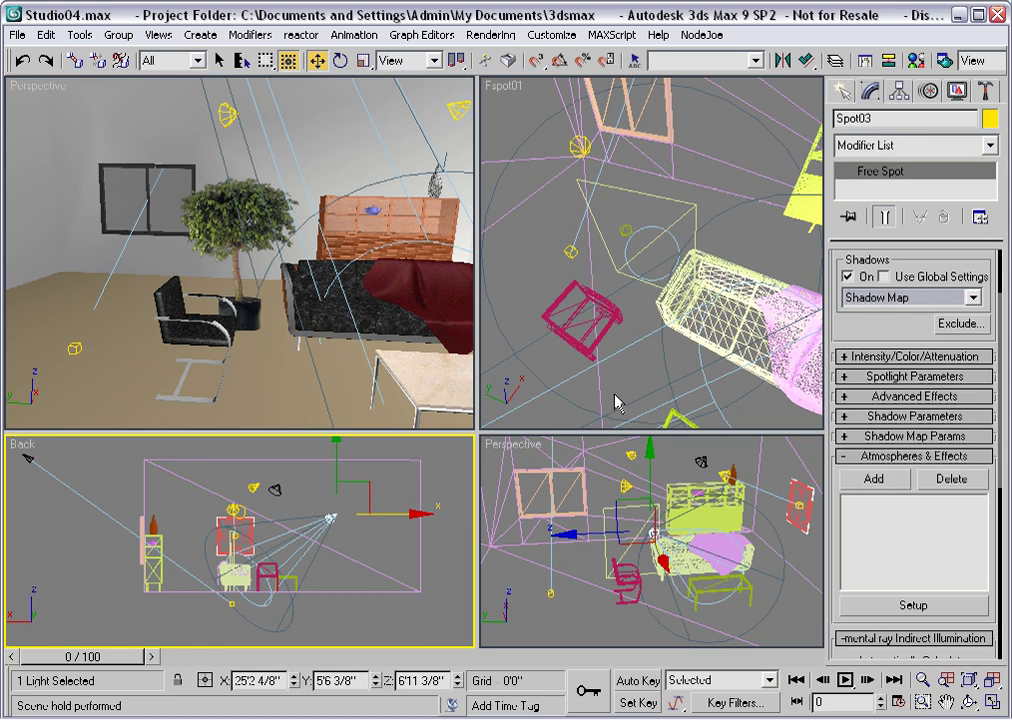
Step: Turn off transparent shadows for Fspot01, check the shared setting on Spot02, and clear the selection
click(276, 488)
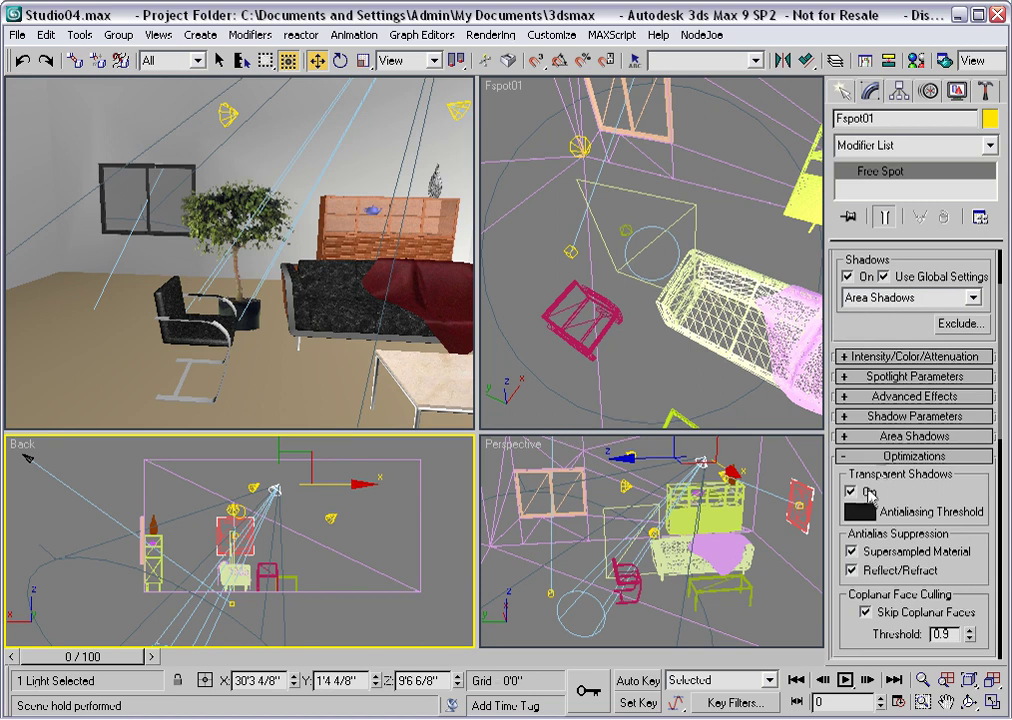
click(868, 492)
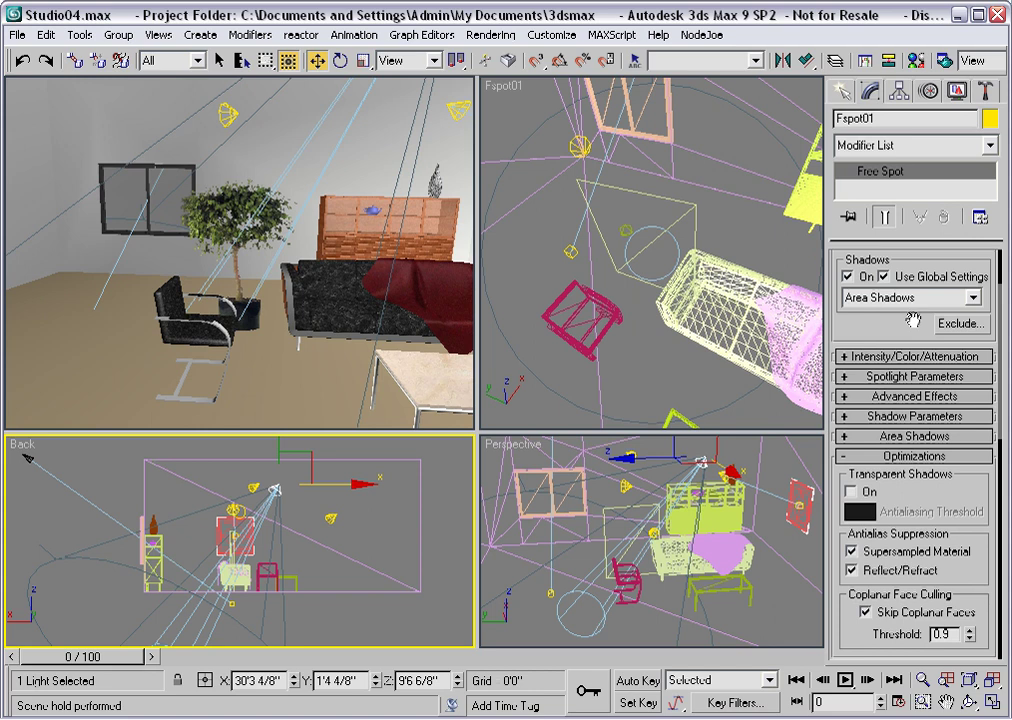
click(251, 486)
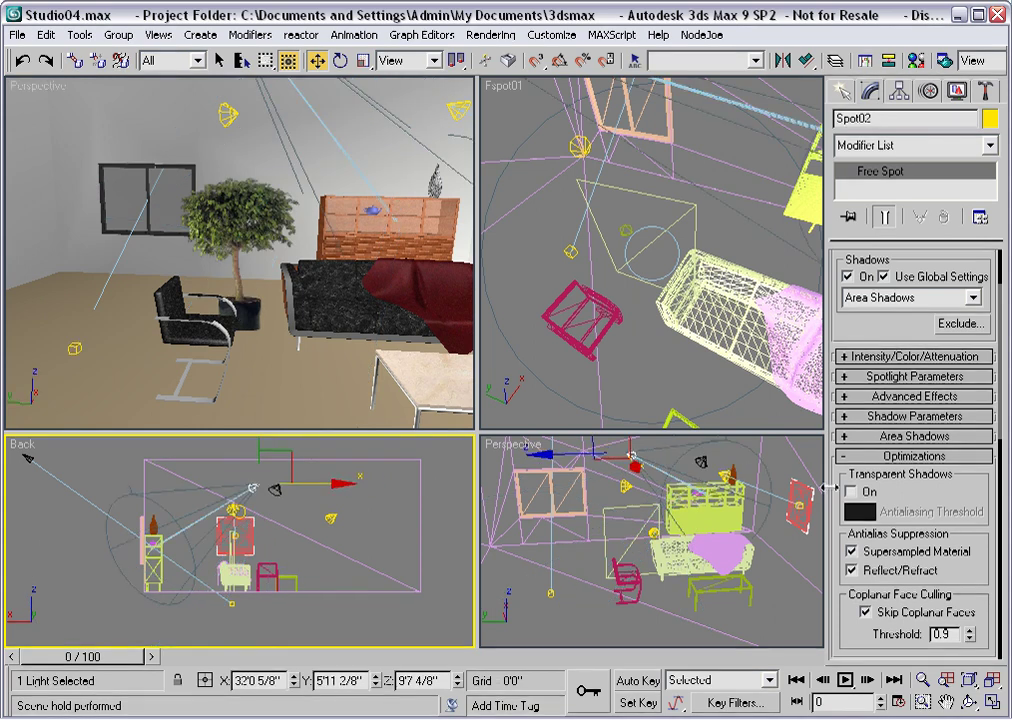
click(458, 500)
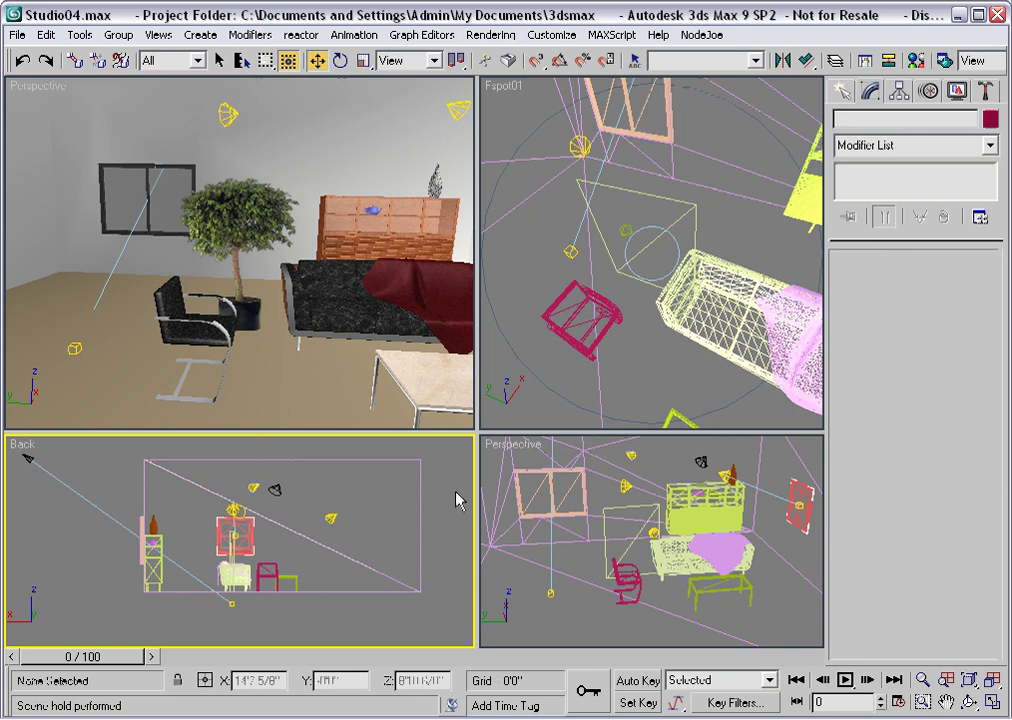
Step: Open the Light Lister and use it to select Fspot02 and then Fspot01
click(79, 37)
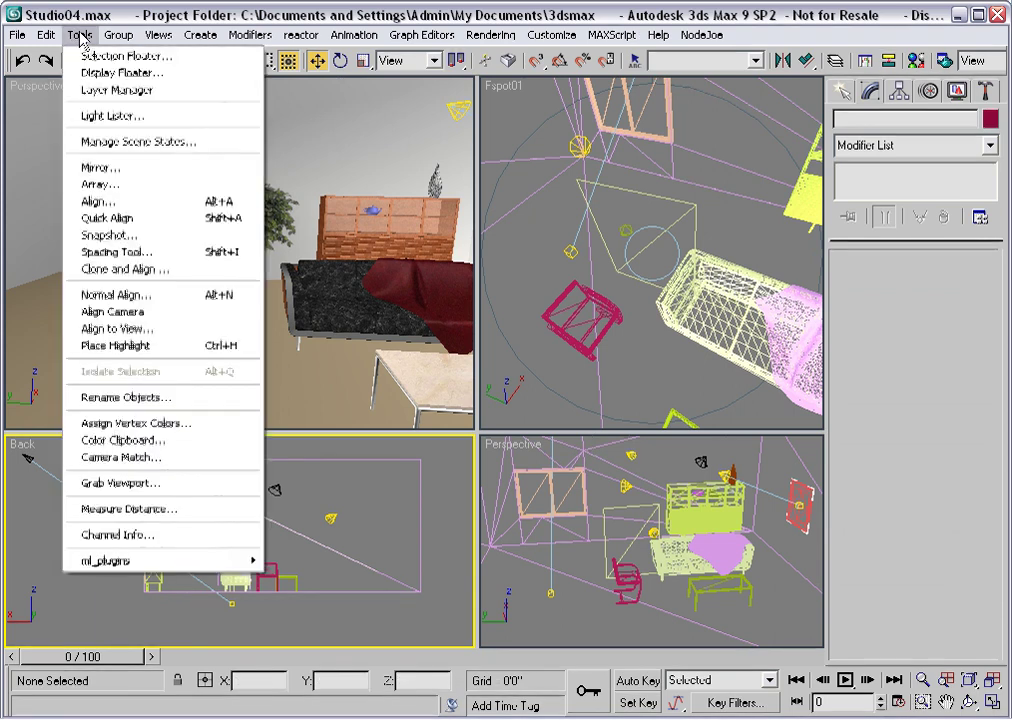
click(80, 117)
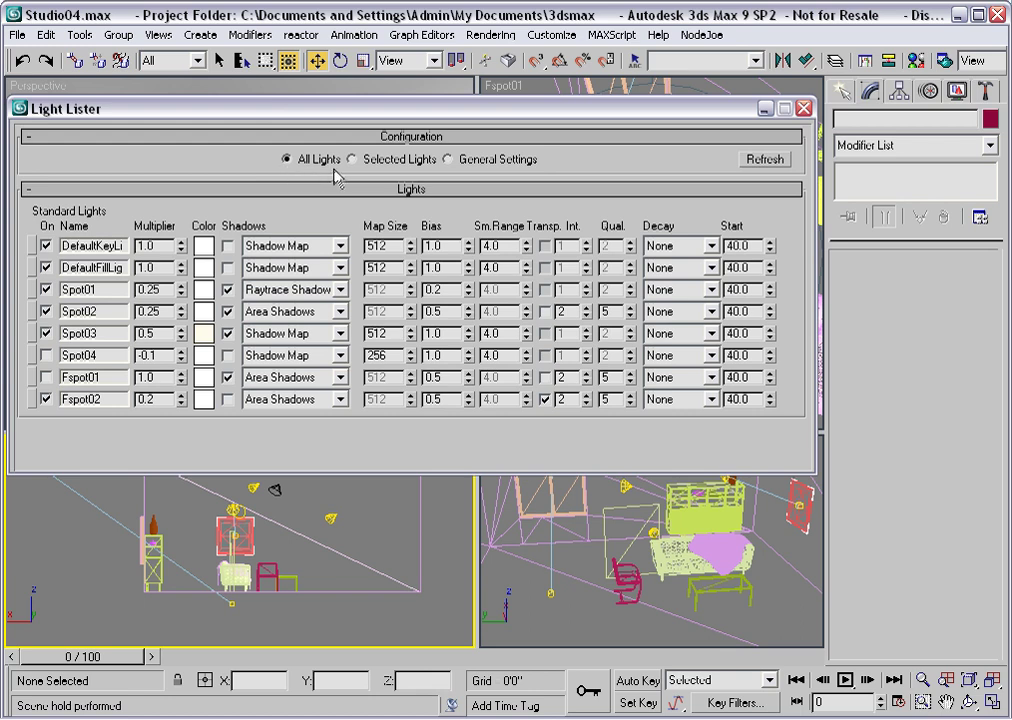
click(31, 399)
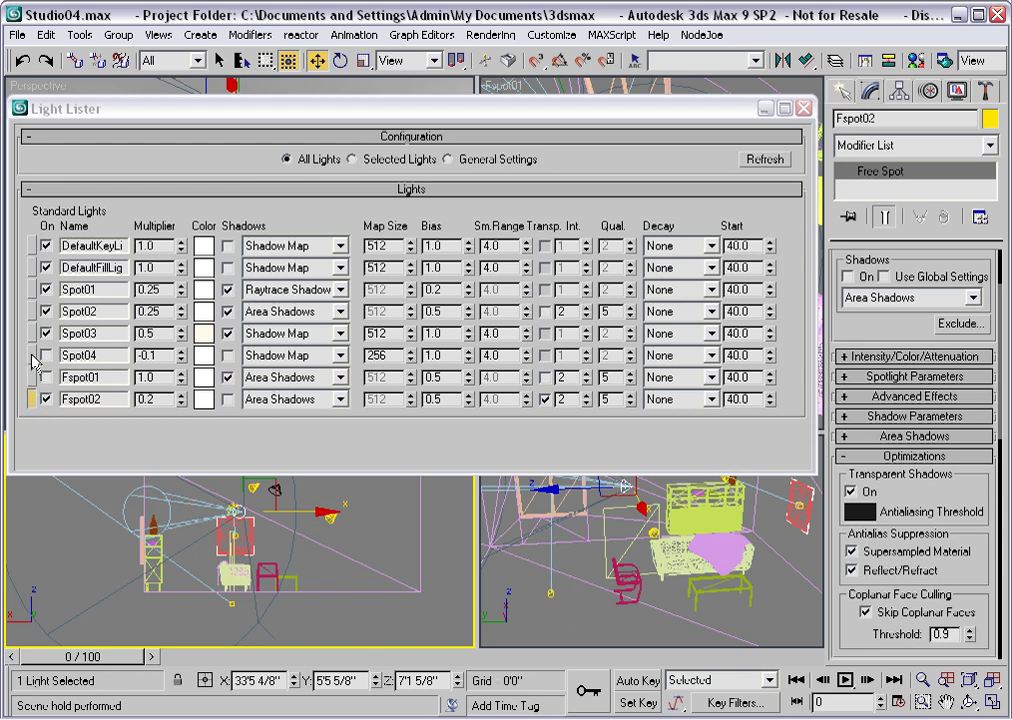
click(32, 379)
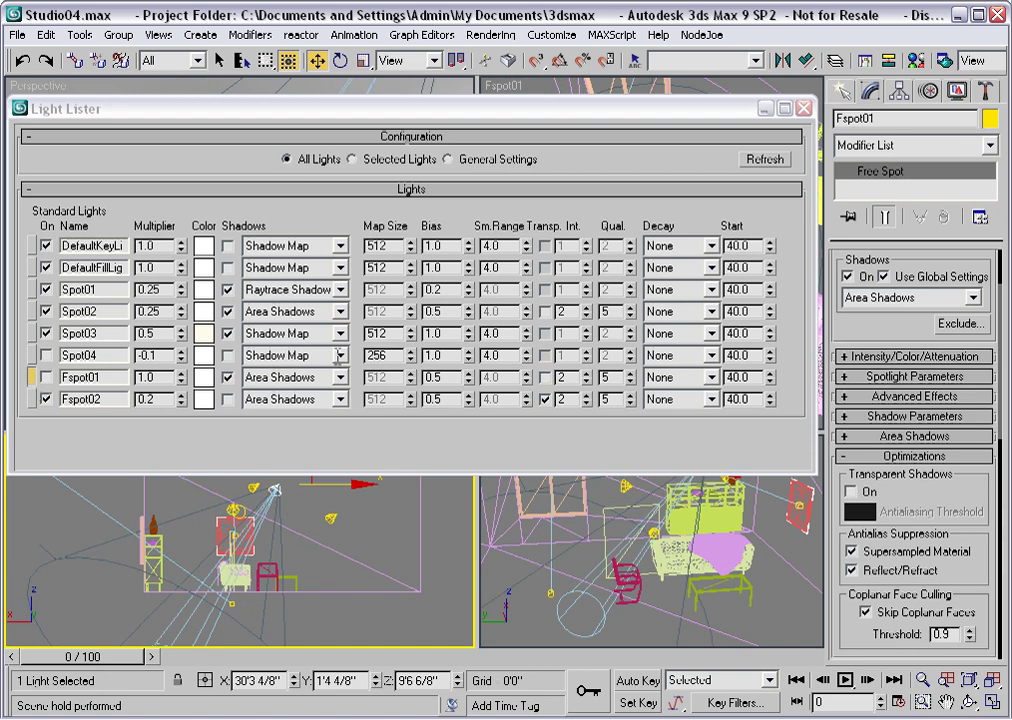
scroll(872, 445, up, 3)
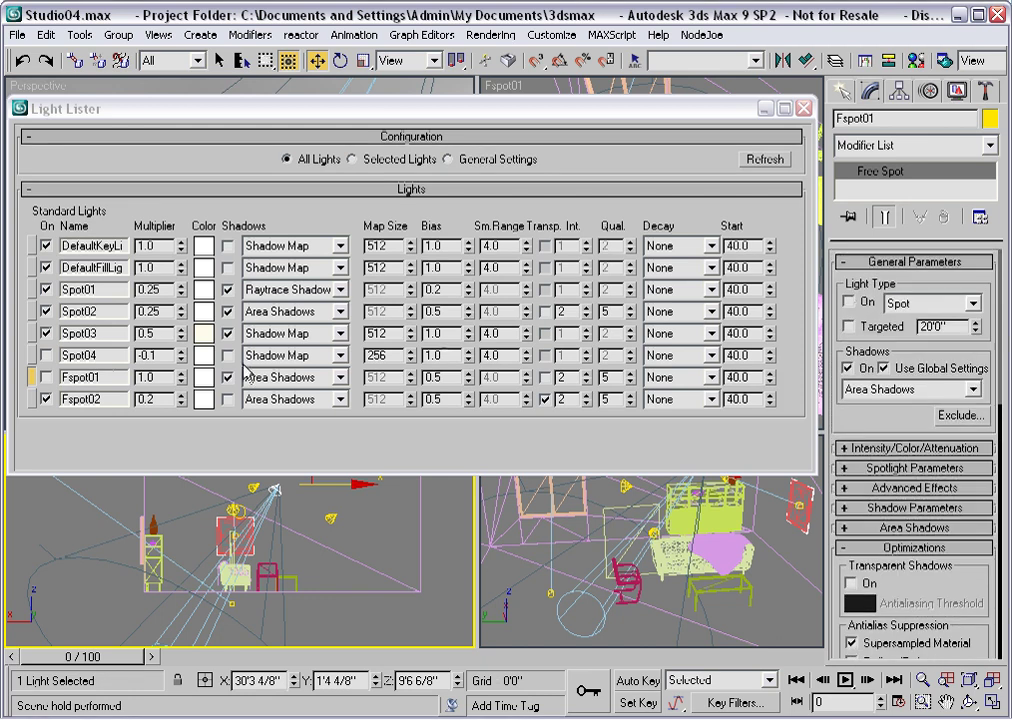
Step: Turn on Fspot01 in the Light Lister and set its multiplier to 0.5
click(46, 378)
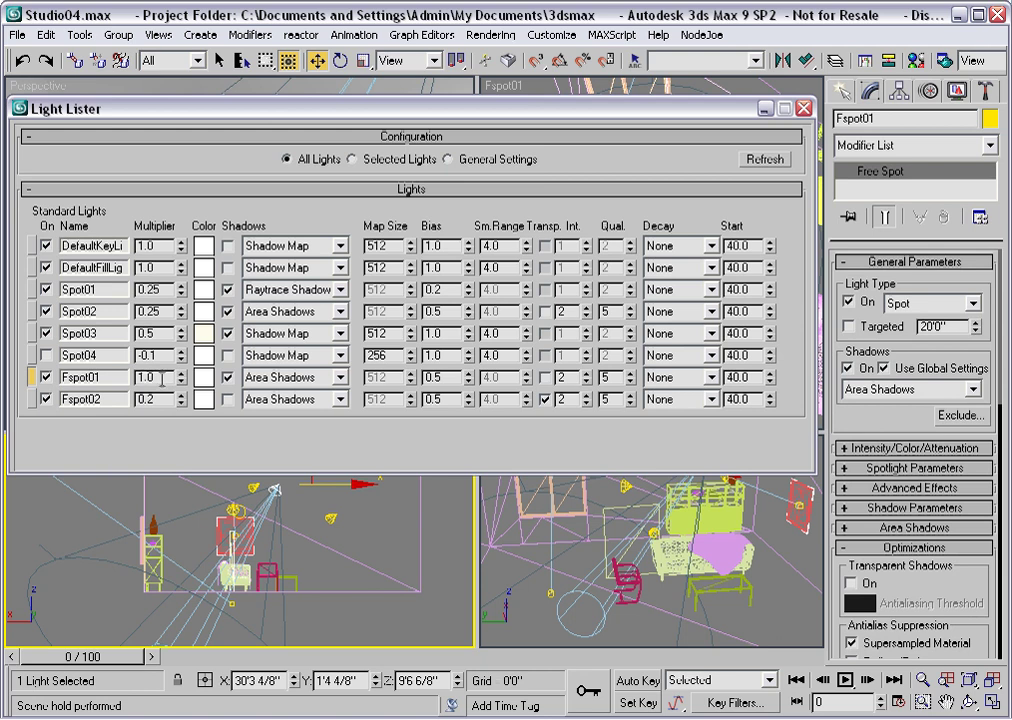
drag(162, 379, 127, 378)
text(.5)
key(Return)
Step: Set Fspot01's multiplier to 0.75 in its intensity parameters and refresh the Light Lister
click(870, 448)
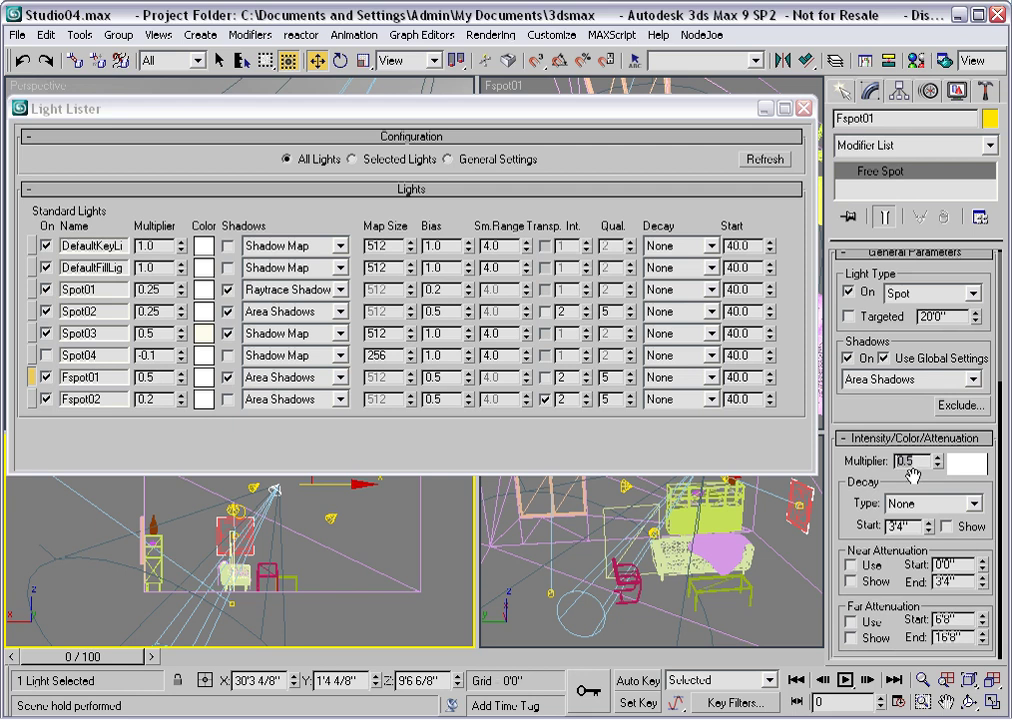
text(.75)
key(Return)
click(764, 160)
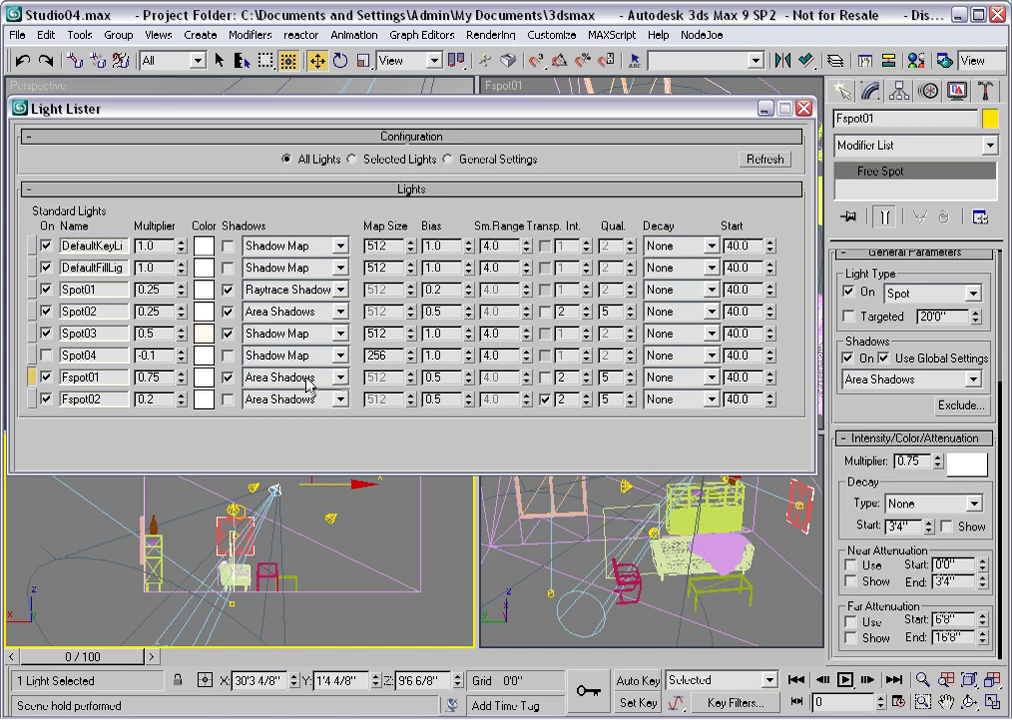
Step: Set Spot04's shadow map size to 512 and restrict the Light Lister to selected lights
double_click(376, 355)
text(512)
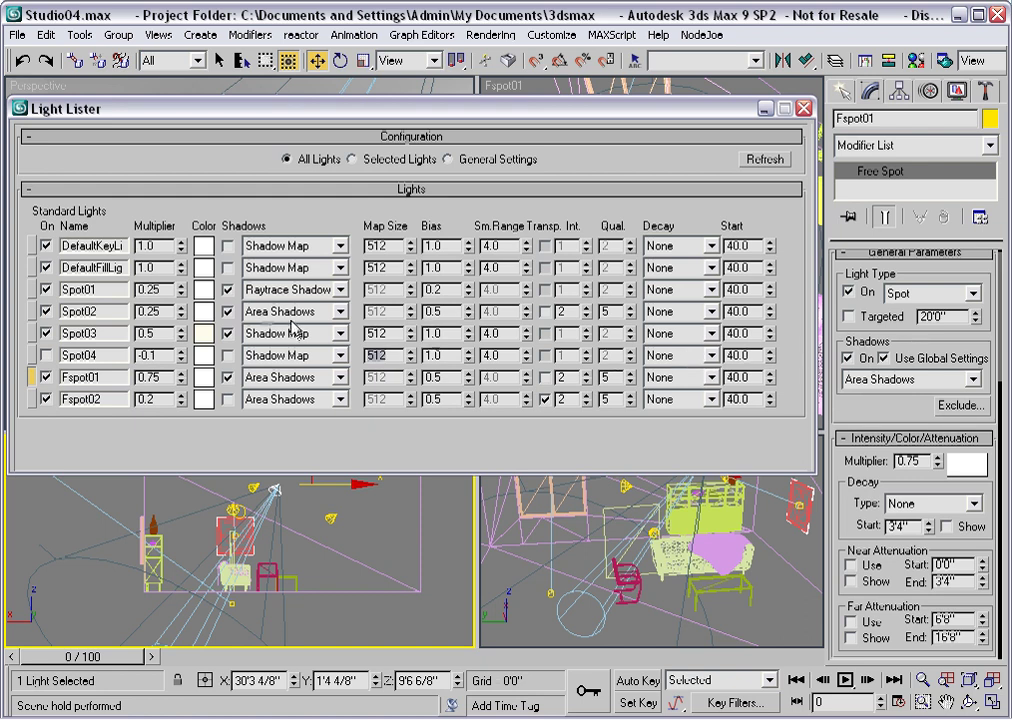
click(352, 162)
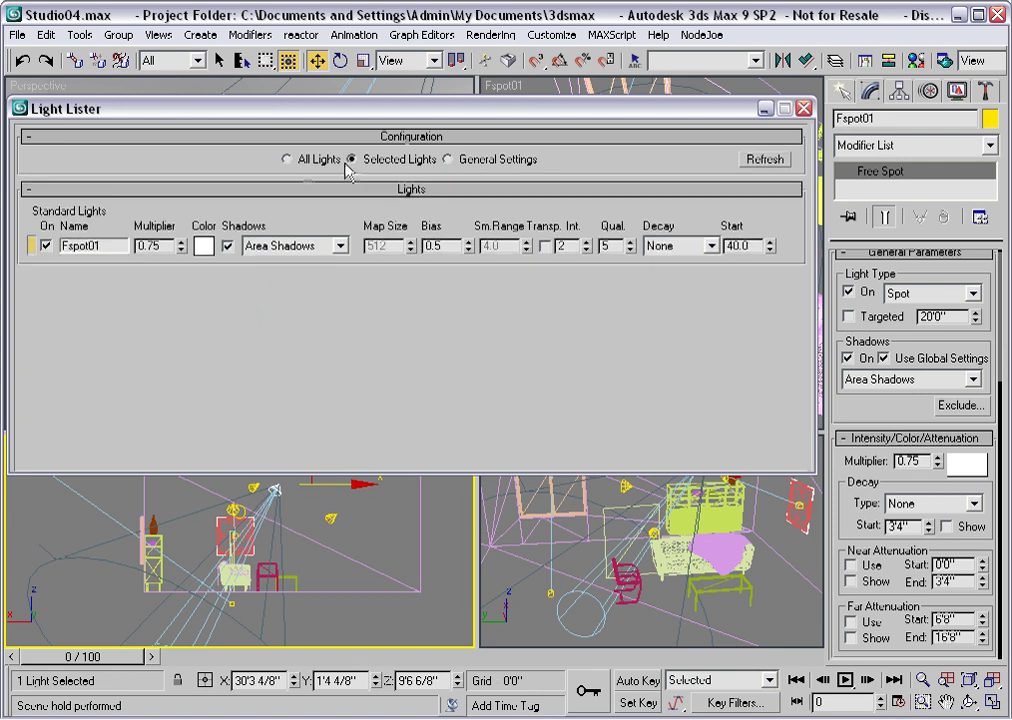
Step: Switch shadows off and on again for all lights through the general settings, and return to the list of all lights
click(447, 161)
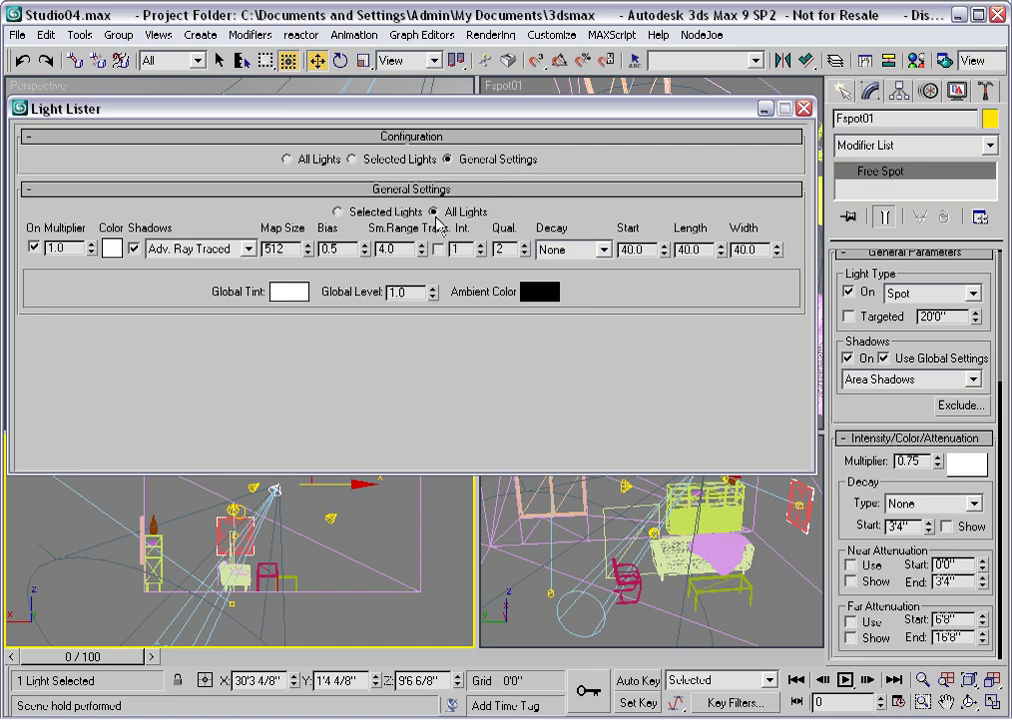
click(134, 250)
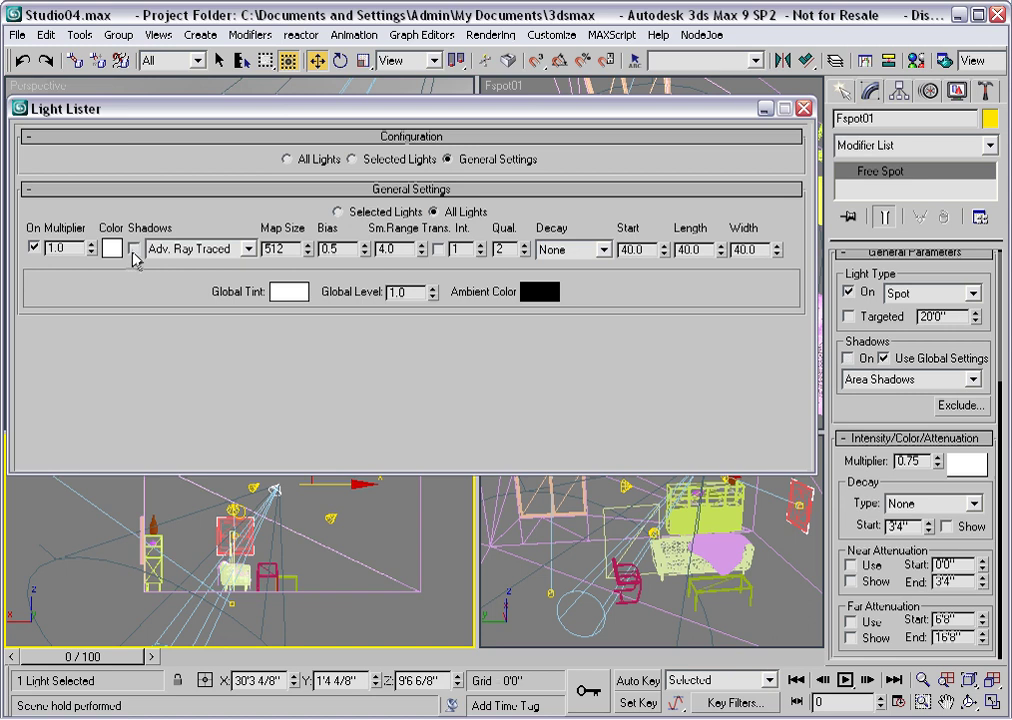
click(135, 250)
click(287, 160)
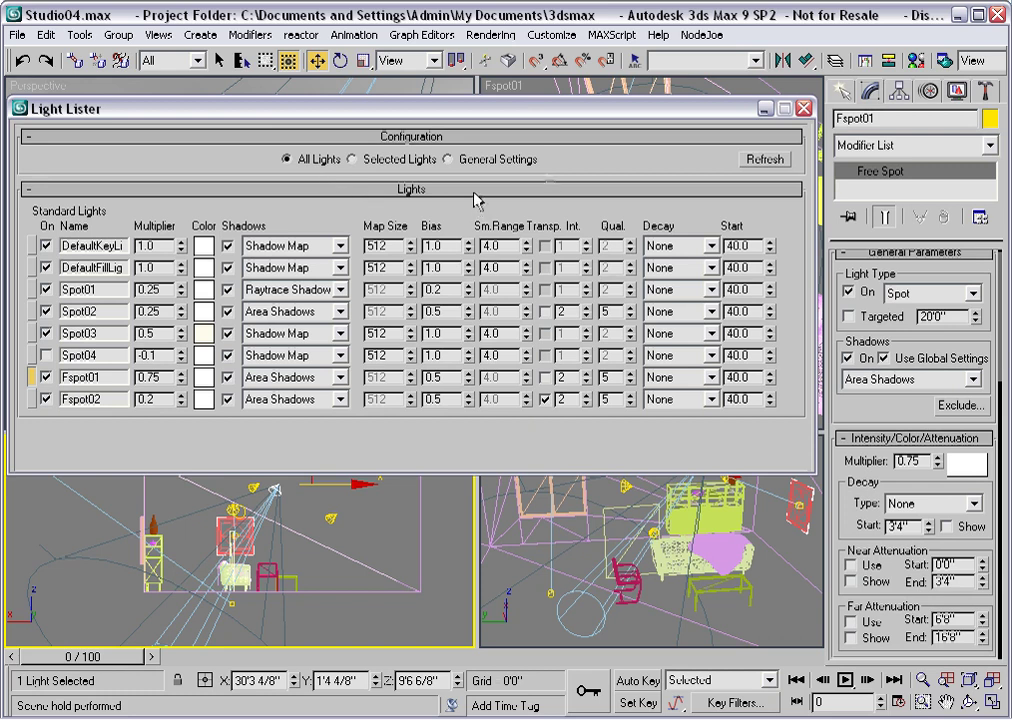
Step: Close the Light Lister and open the object properties of the chair
click(804, 109)
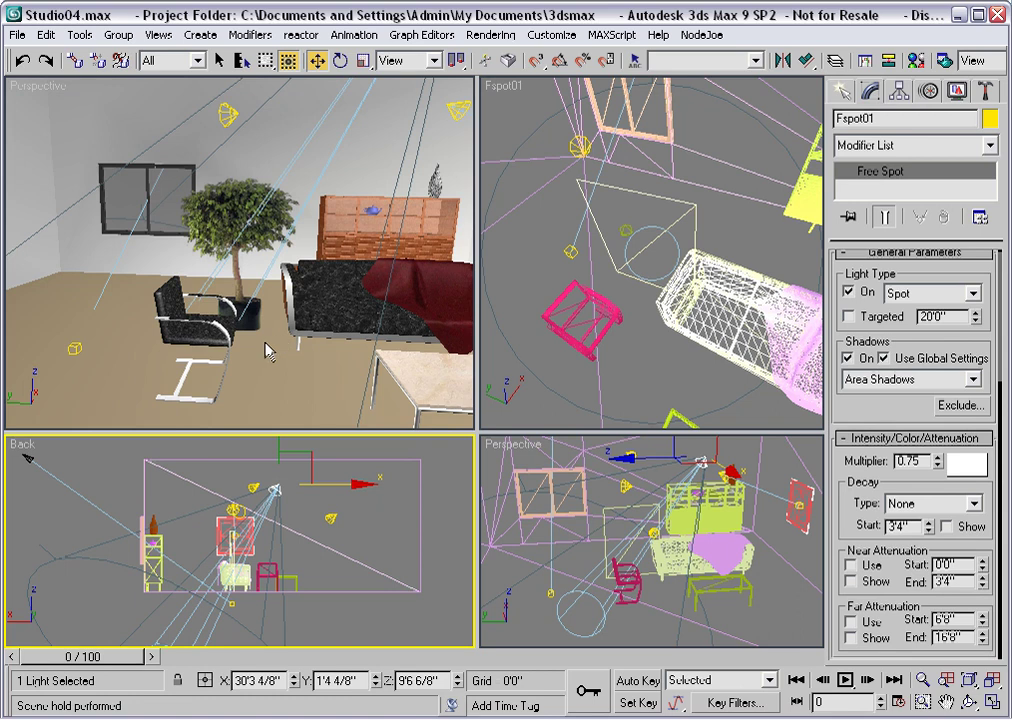
click(195, 341)
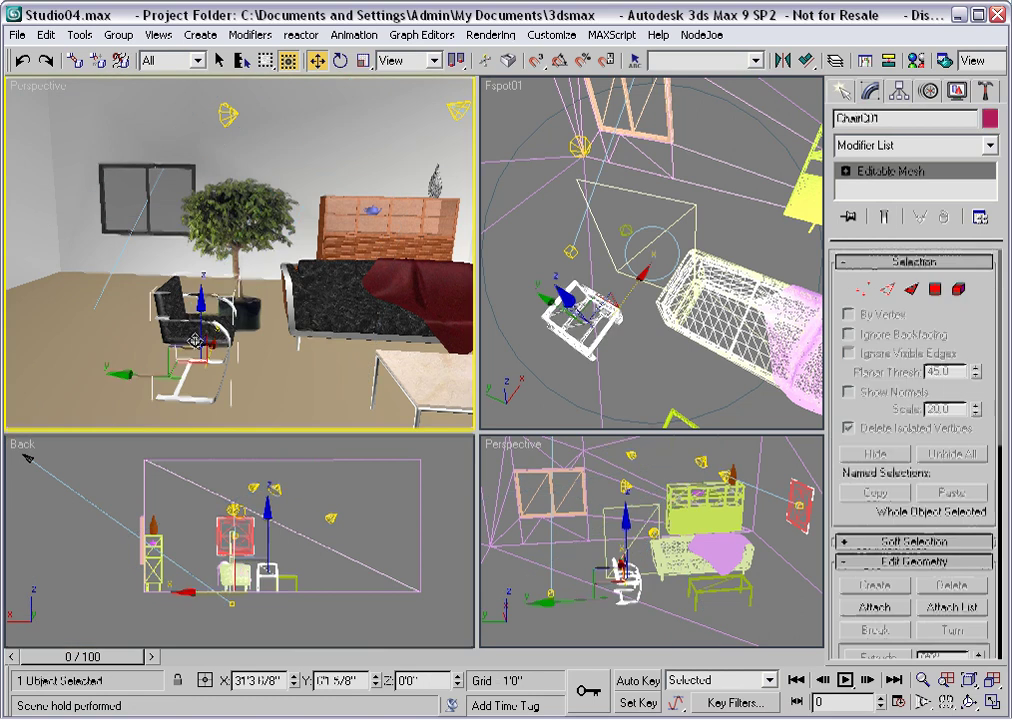
right_click(195, 341)
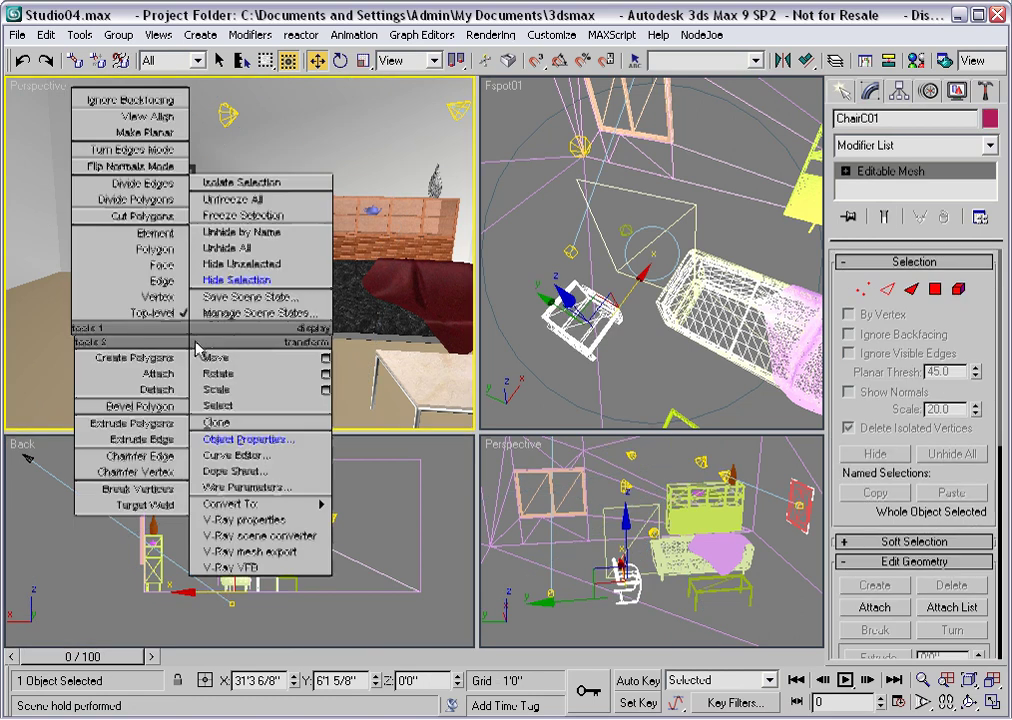
click(217, 444)
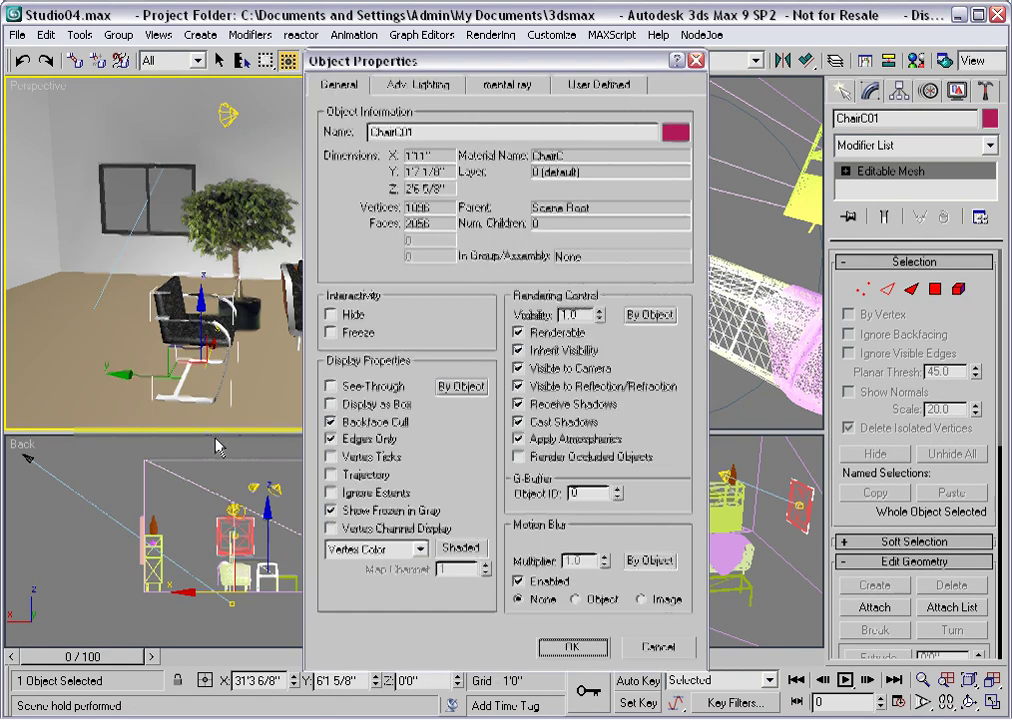